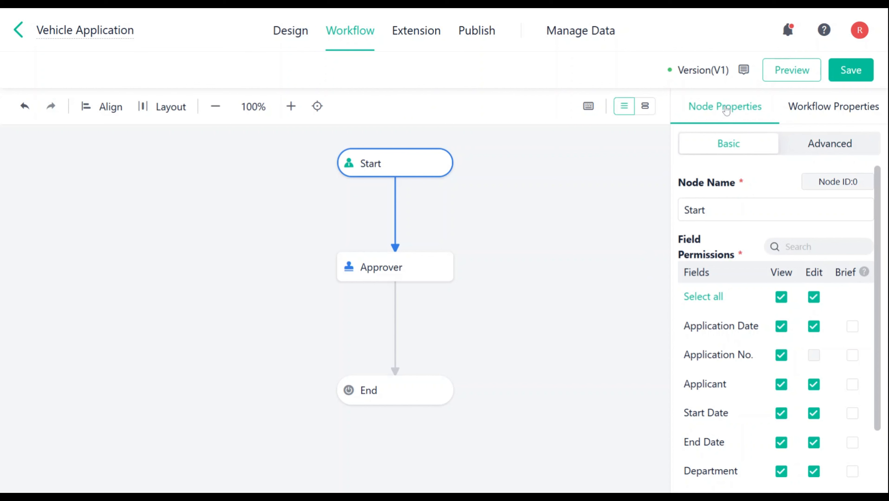
Step: Examine the Start node's advanced node actions and its basic field permissions
left_click(832, 150)
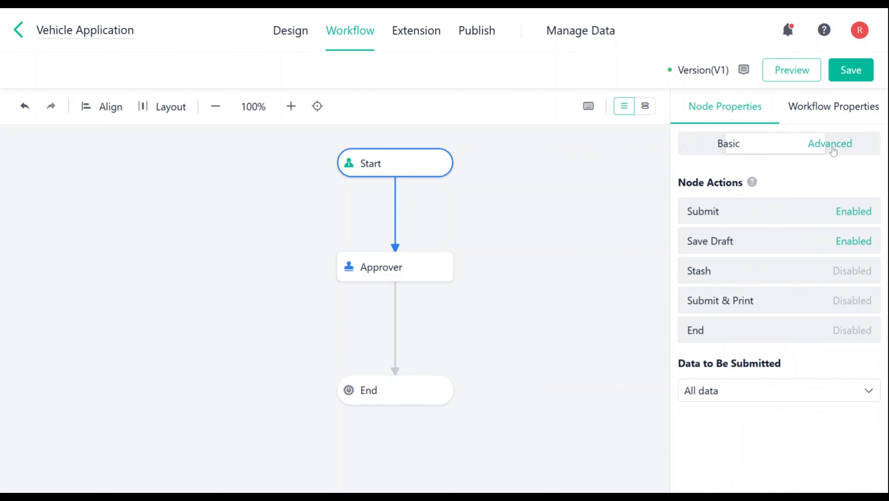
left_click(720, 150)
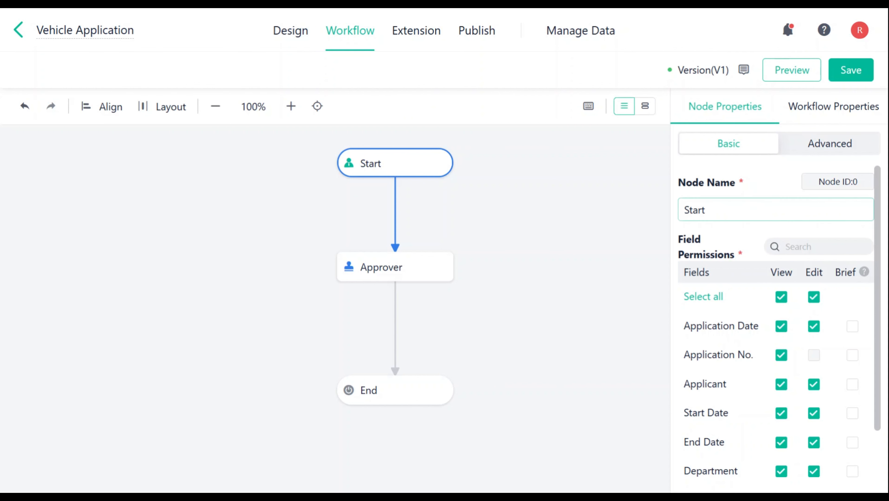
scroll(758, 218, "down", 2)
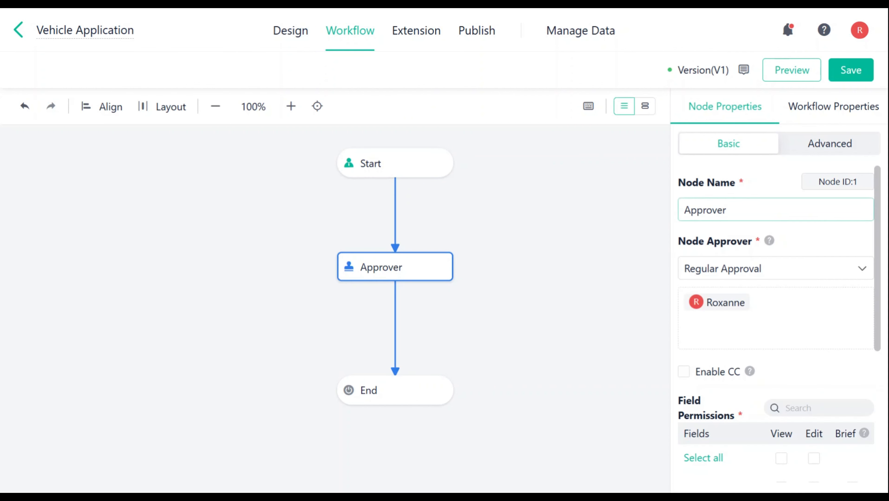
Step: Rename the Approver node as Dept. Head
left_click_drag(741, 210, 667, 215)
key("BackSpace")
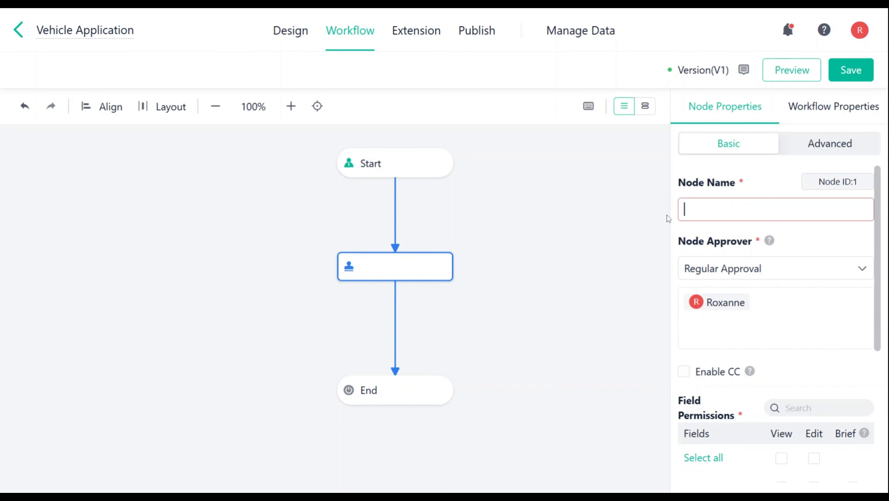
type("Dept. Head")
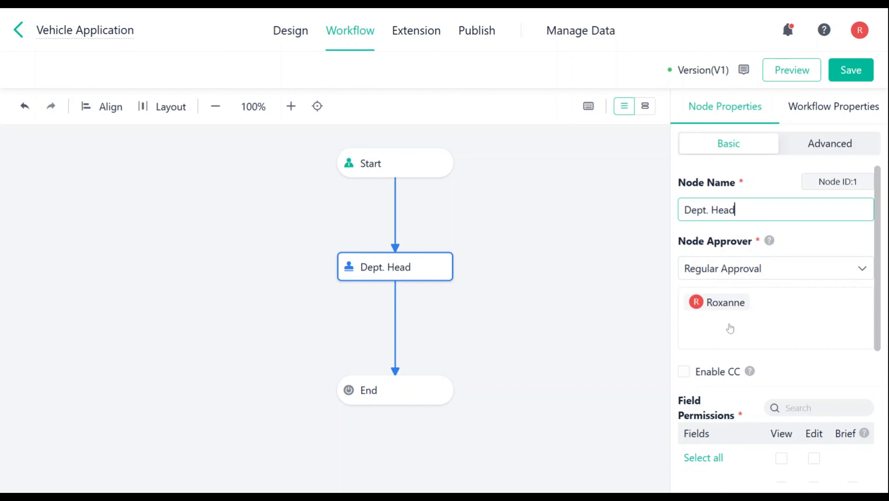
Step: Examine the departments and members that can be assigned as Dept. Head approvers under Regular Approval
left_click(747, 279)
left_click(739, 301)
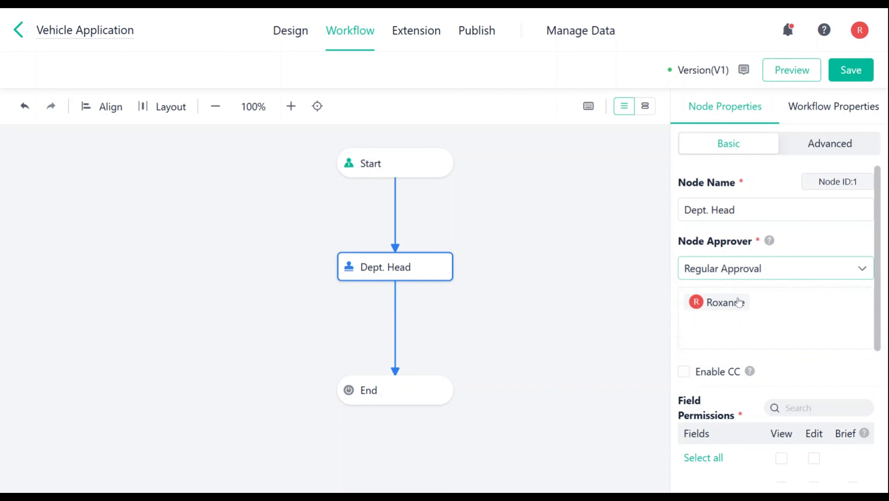
left_click(735, 327)
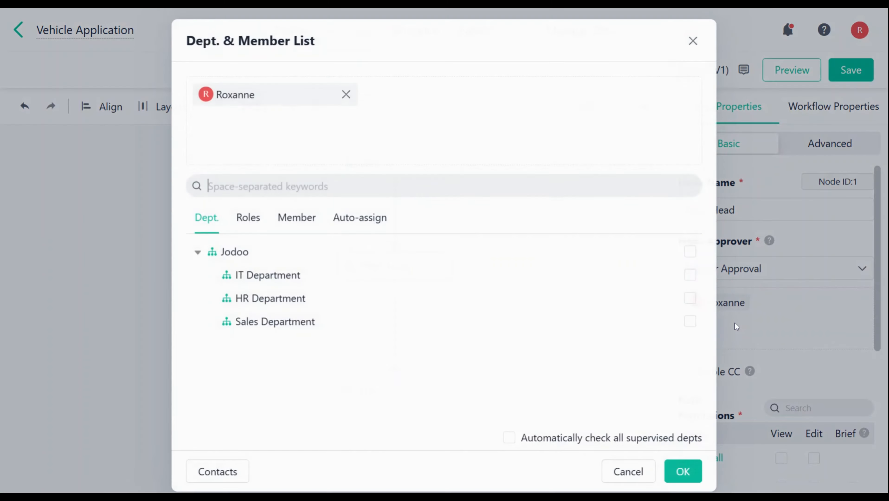
left_click(690, 43)
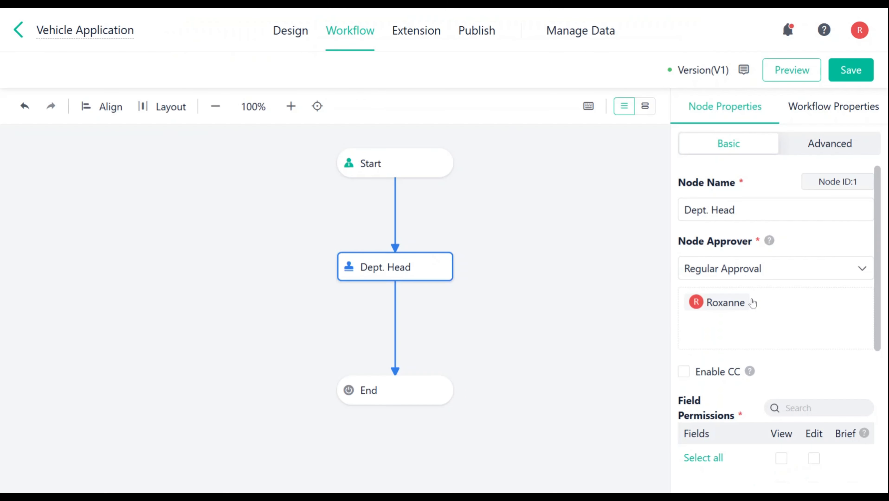
Step: Set the node approver to Sequential Approval with the initiator's Direct Department Head as the approval endpoint
left_click(776, 268)
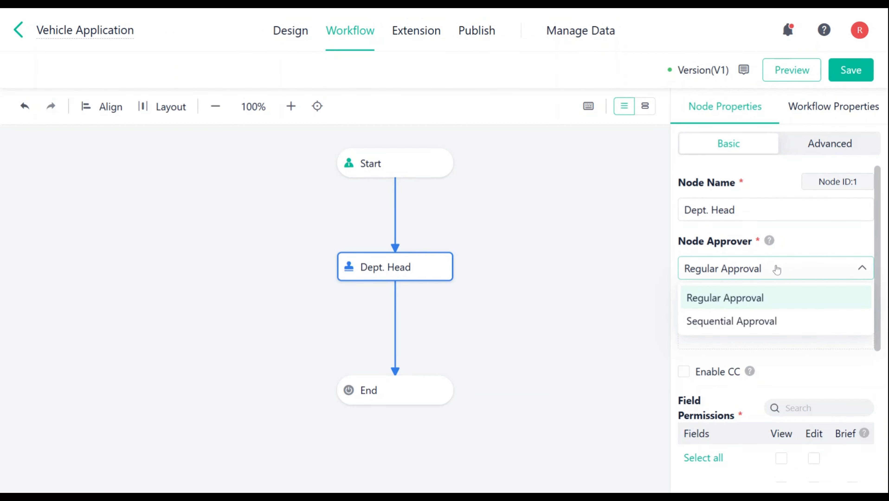
left_click(753, 321)
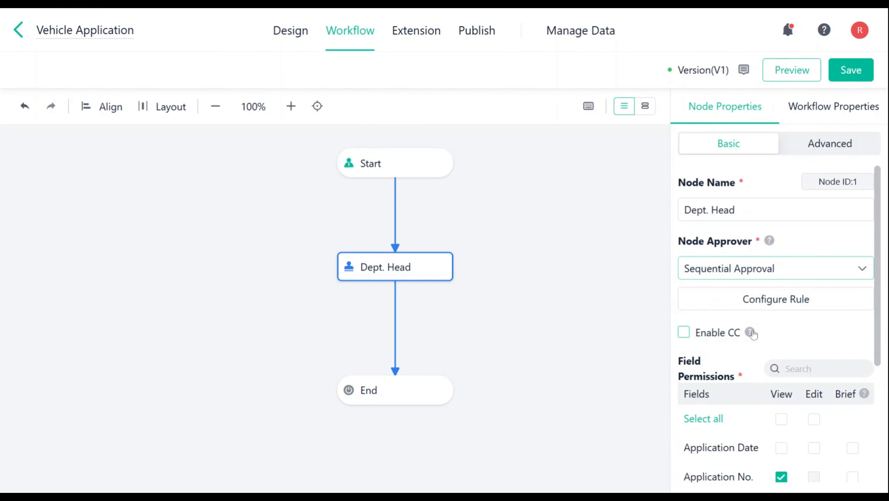
left_click(791, 305)
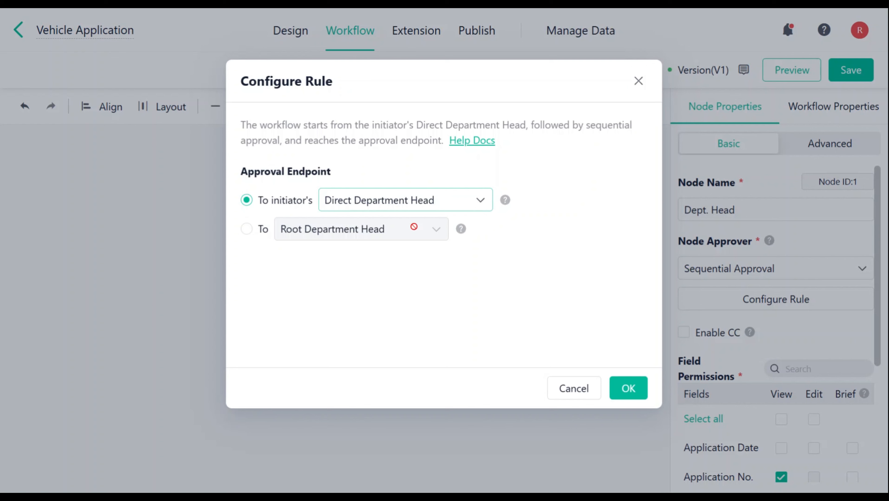
left_click(639, 388)
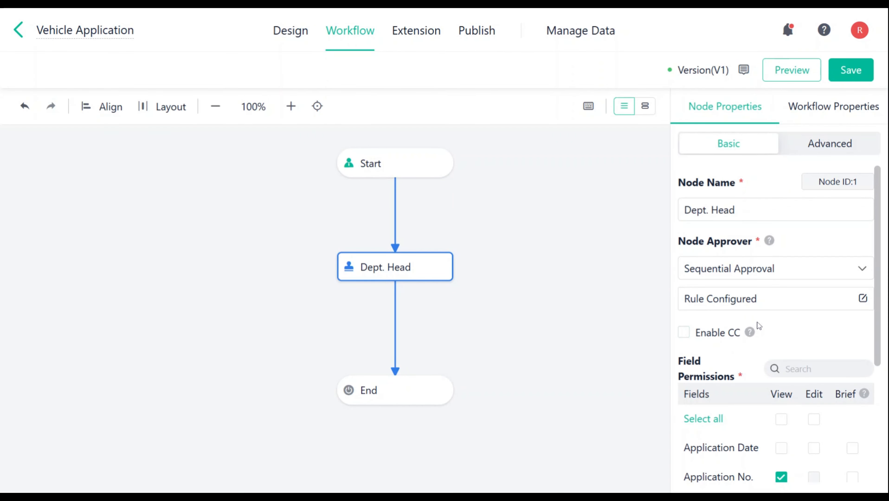
Step: Enable CC for the Dept. Head node and choose all members as recipients
left_click(683, 332)
scroll(683, 337, "down", 2)
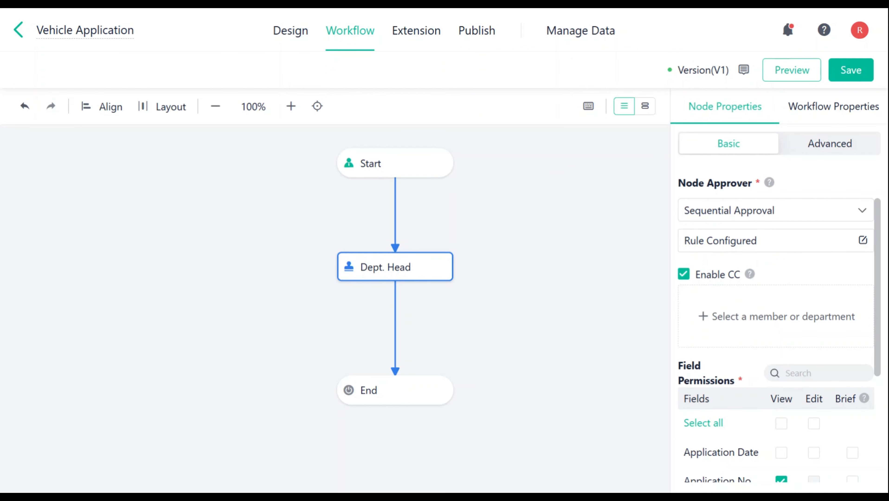
left_click(730, 327)
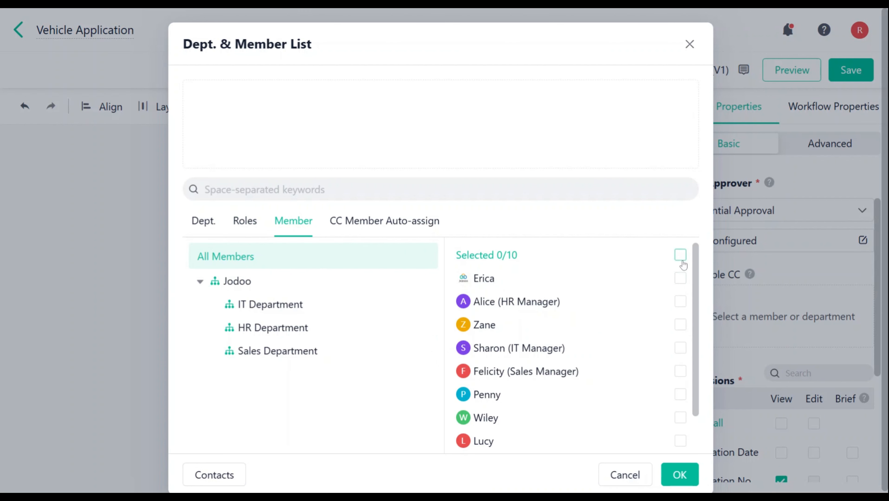
left_click(681, 256)
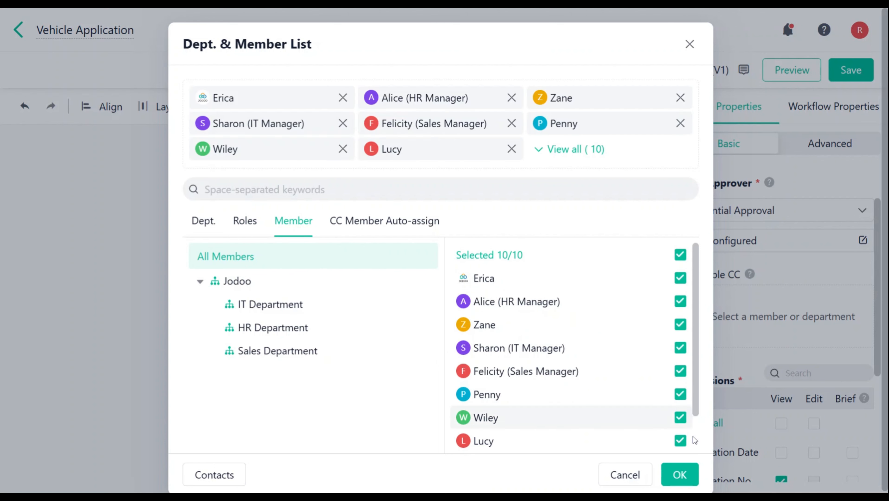
left_click(686, 481)
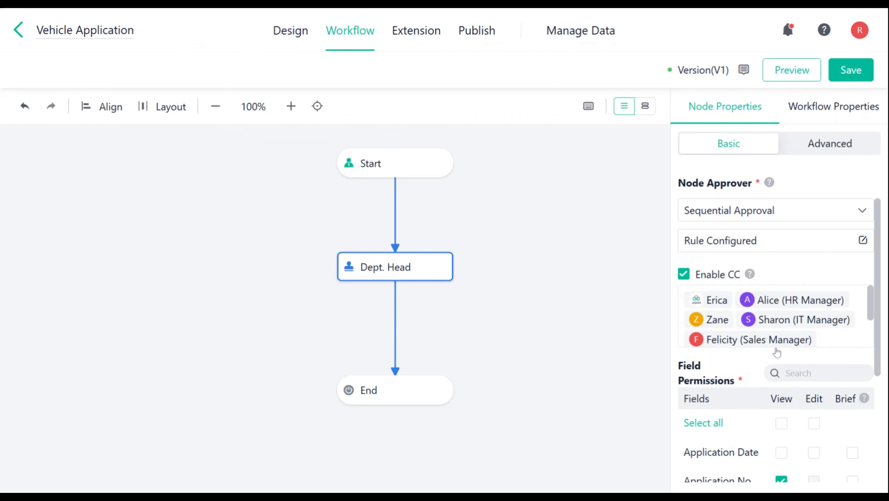
Step: Remove the View permission for Application No. and Department in the Dept. Head node's field permissions
scroll(772, 317, "down", 5)
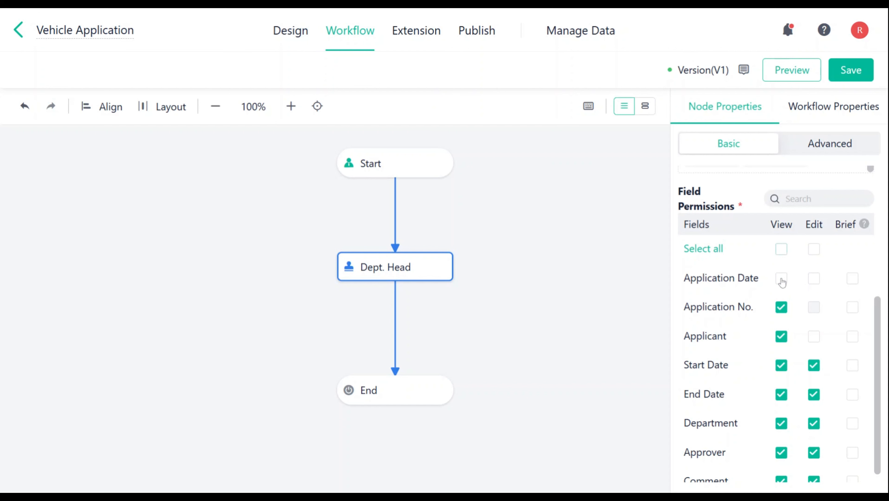
left_click(782, 307)
scroll(781, 327, "down", 1)
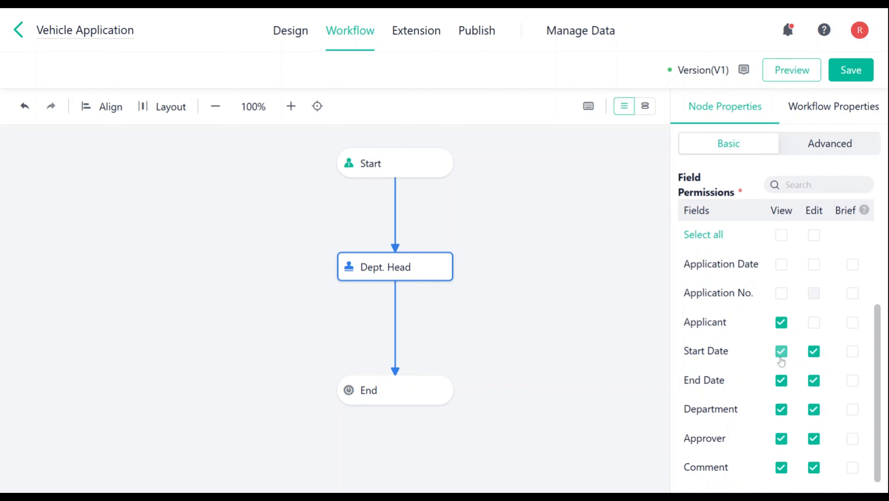
left_click(779, 410)
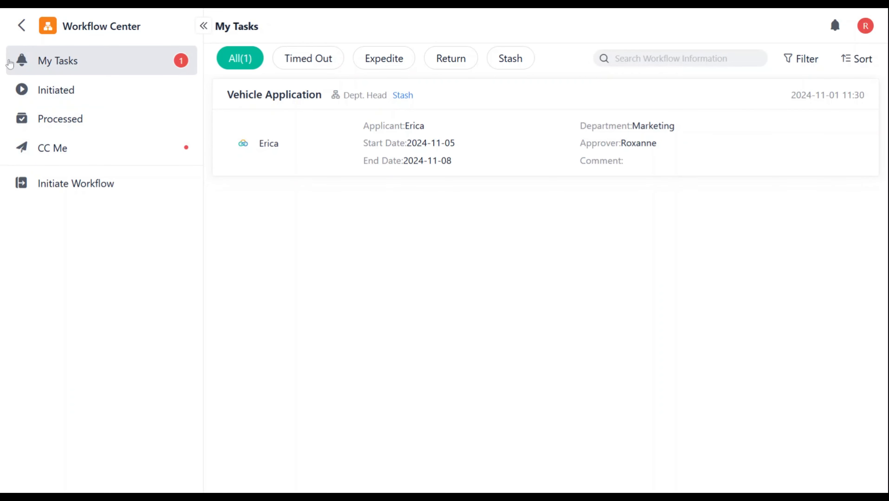
Step: Open the stashed Vehicle Application task in the Workflow Center and set its End Date to 2024-11-06
left_click(505, 143)
scroll(505, 143, "down", 1)
left_click(190, 201)
left_click(142, 301)
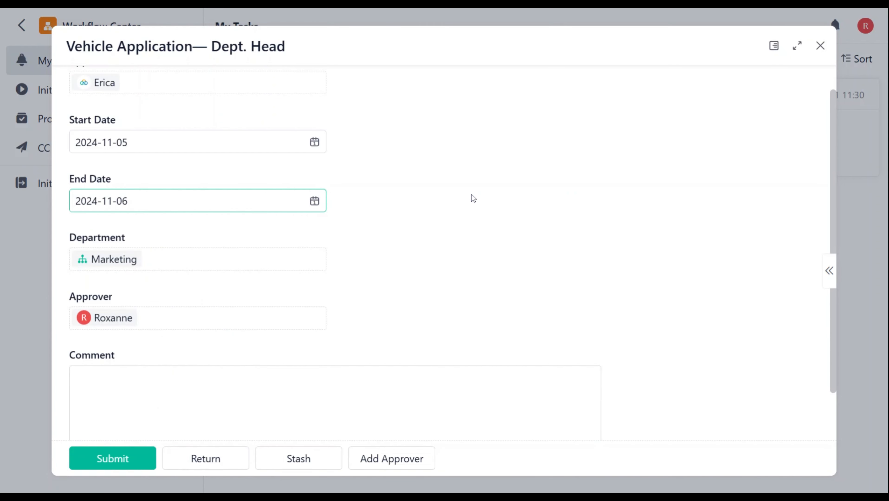
Step: Review the Dept. Head node's basic properties and its approval comment settings for text and signature
mouse_move(865, 213)
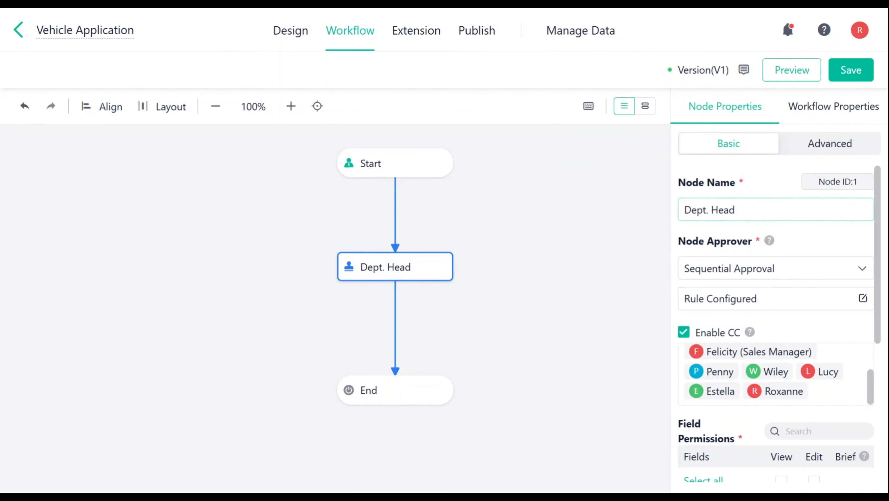
scroll(772, 305, "down", 5)
scroll(772, 308, "up", 5)
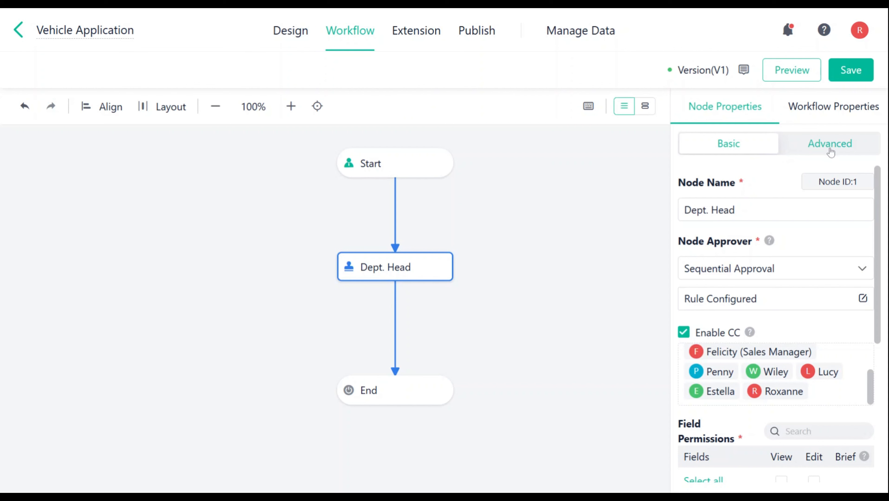
left_click(807, 142)
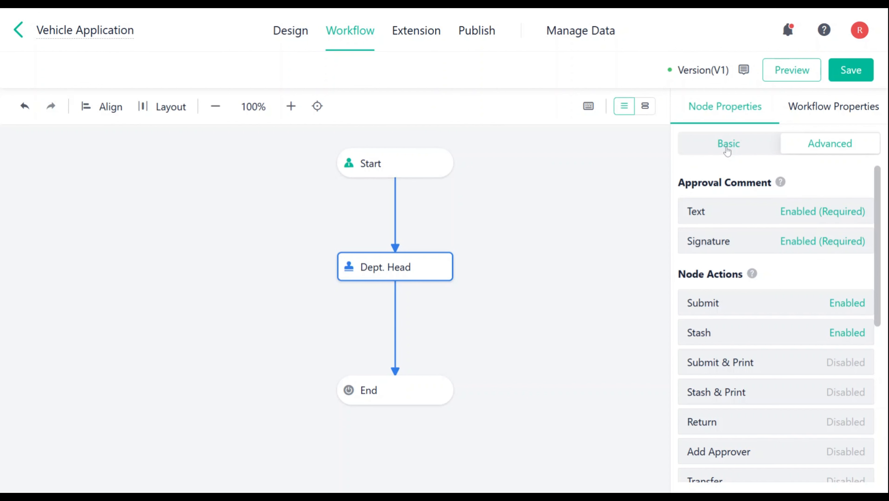
left_click(787, 213)
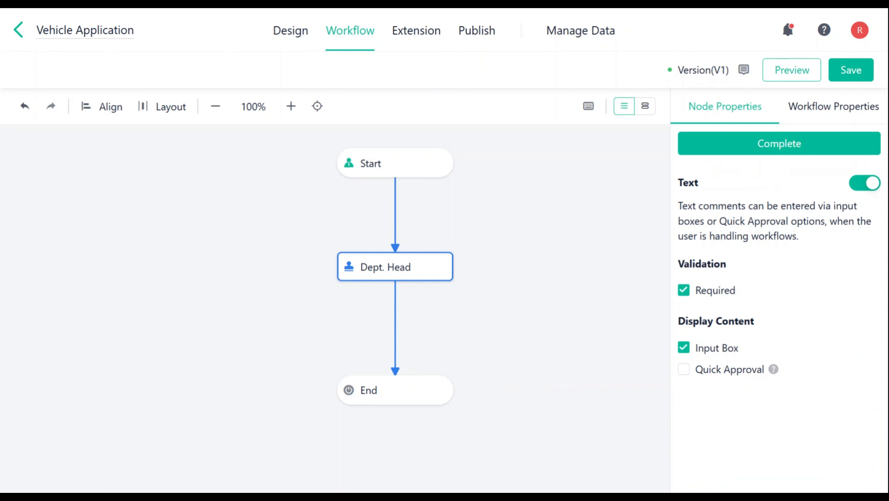
left_click(765, 144)
mouse_move(780, 246)
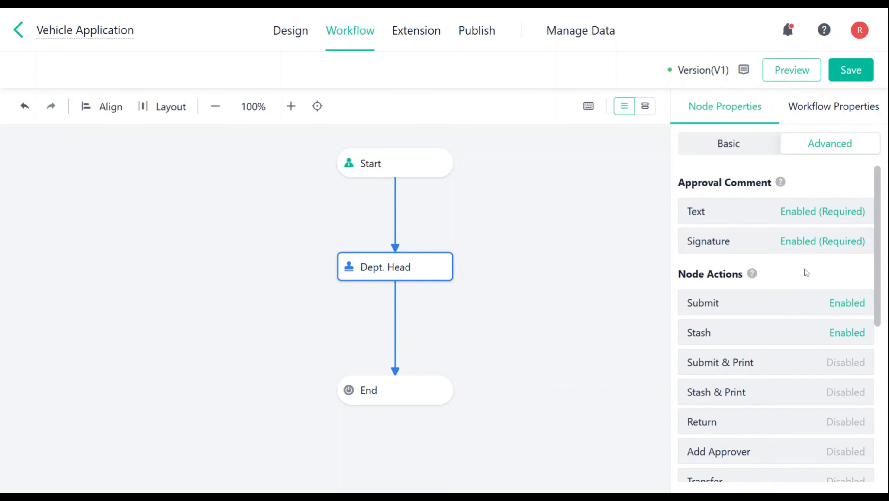
Step: Look through the Dept. Head node's available node actions and open the Stash action
scroll(692, 198, "down", 2)
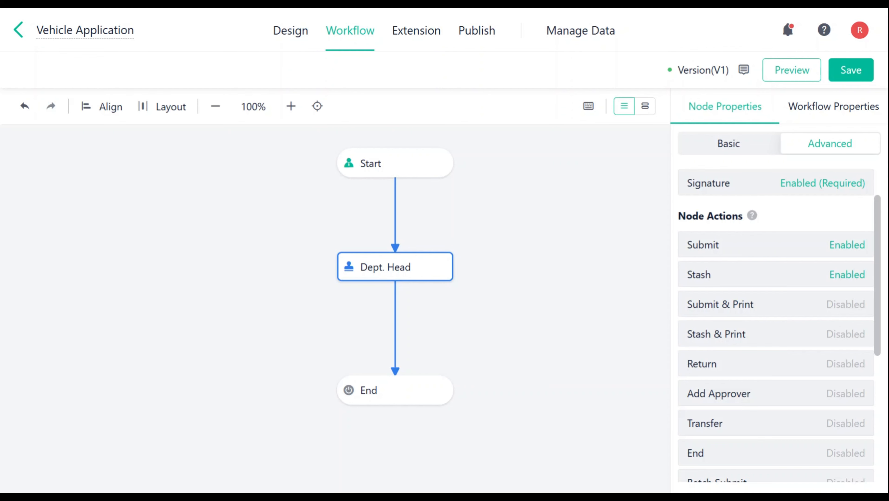
scroll(760, 258, "down", 4)
scroll(732, 308, "up", 4)
left_click(737, 276)
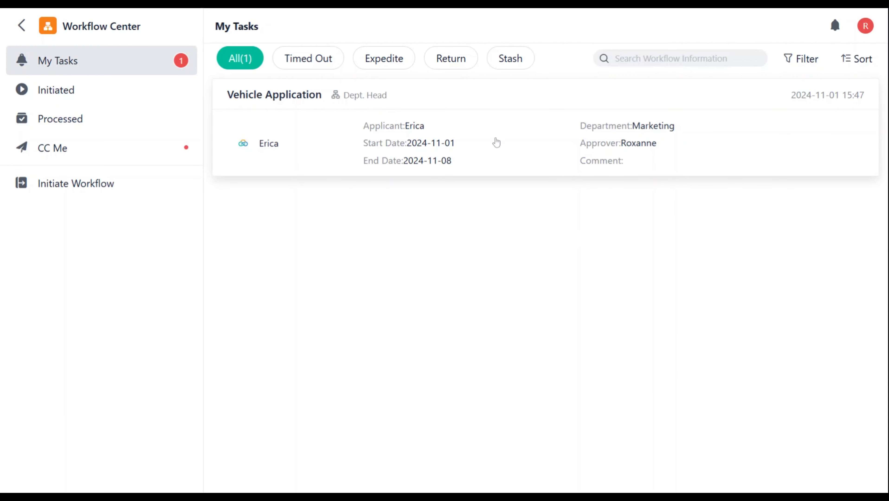
Step: Open the pending Vehicle Application task in the Workflow Center, go to its Comment field, and stash the task
left_click(517, 140)
scroll(225, 294, "down", 2)
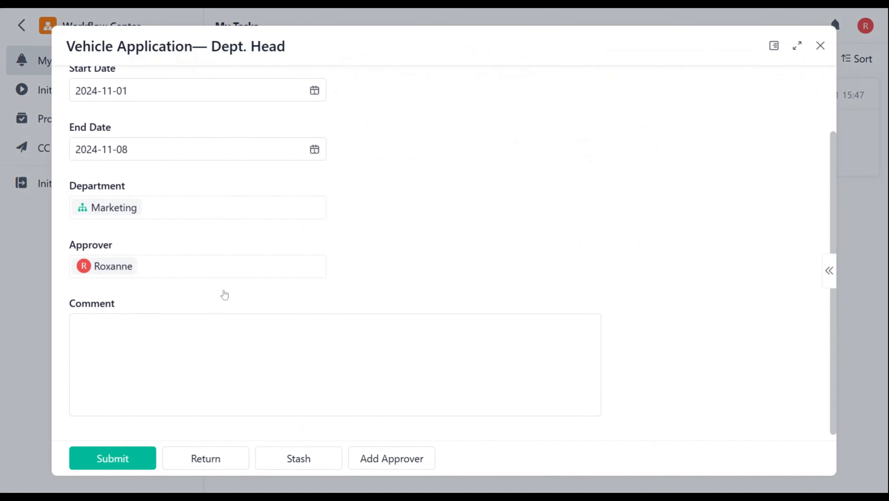
left_click(267, 361)
left_click(332, 460)
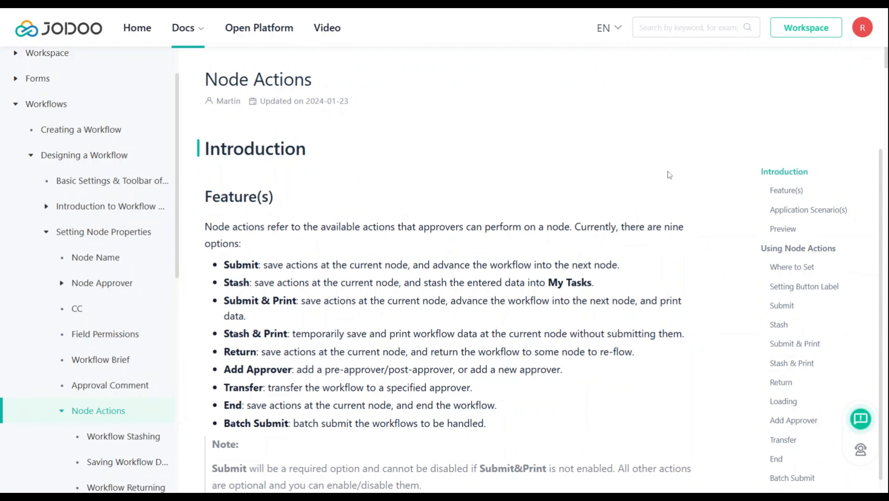
Step: Set the Dept. Head node's data to be submitted to Data meeting conditions and open the condition settings
scroll(799, 273, "down", 1)
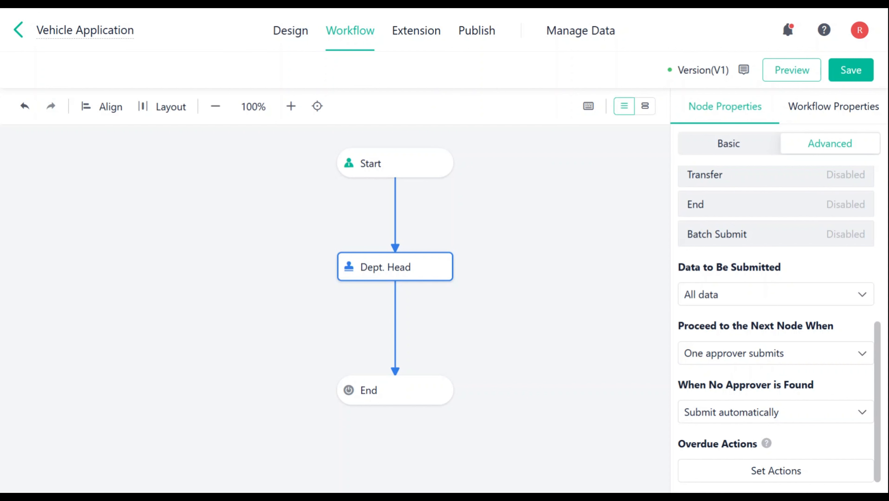
left_click(726, 298)
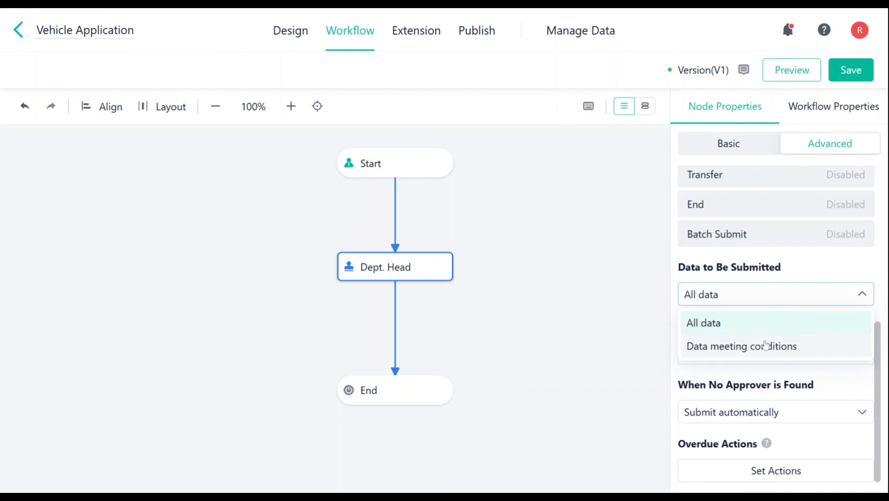
left_click(741, 331)
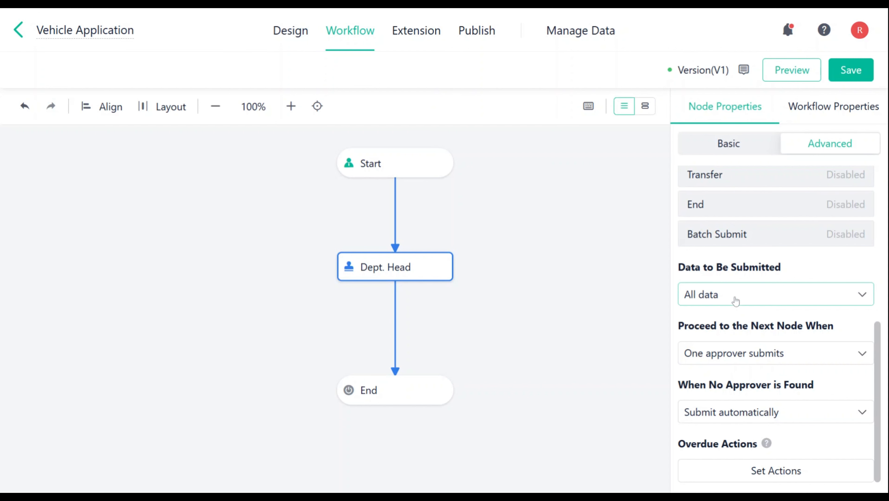
left_click(742, 300)
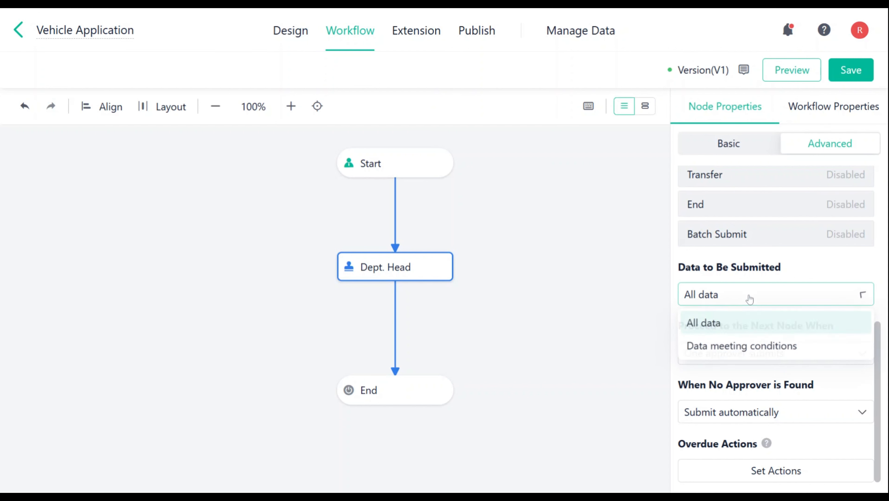
left_click(732, 347)
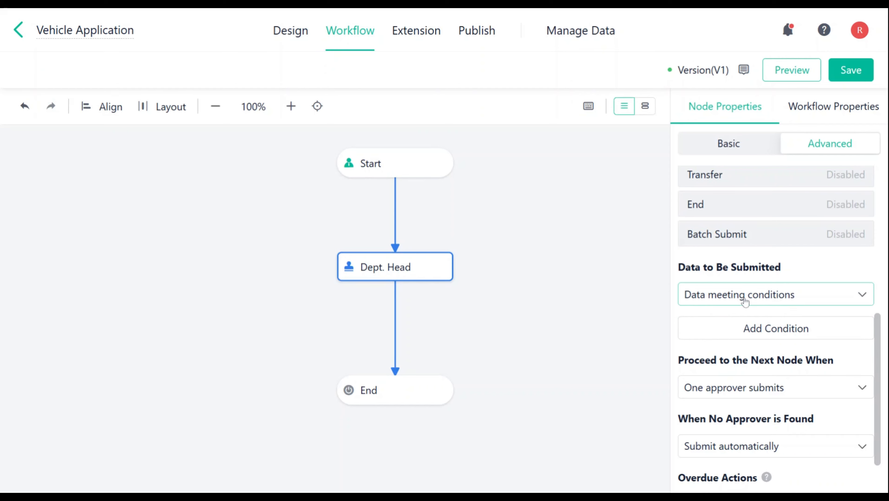
left_click(751, 328)
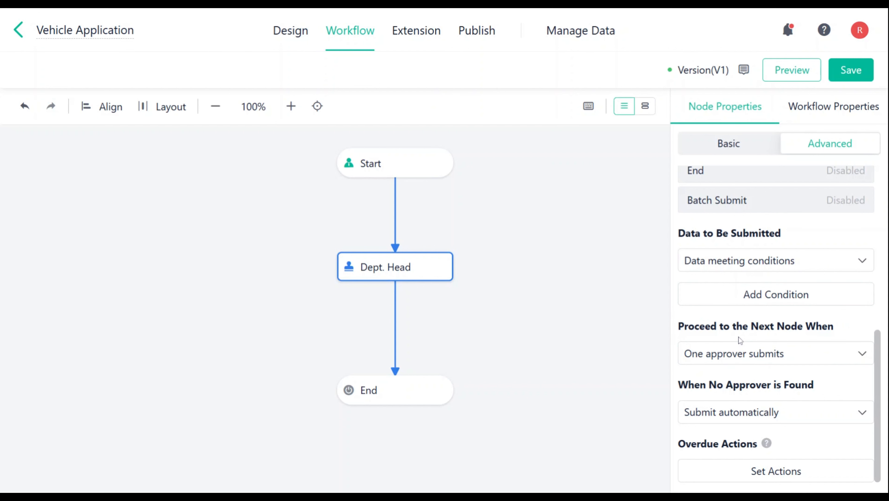
Step: Set the Dept. Head node to proceed to the next node when One approver submits
left_click(737, 353)
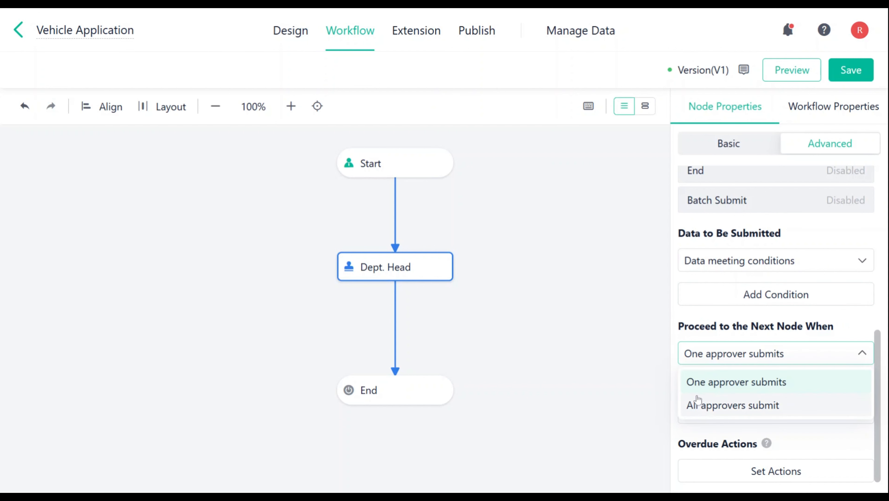
left_click(698, 389)
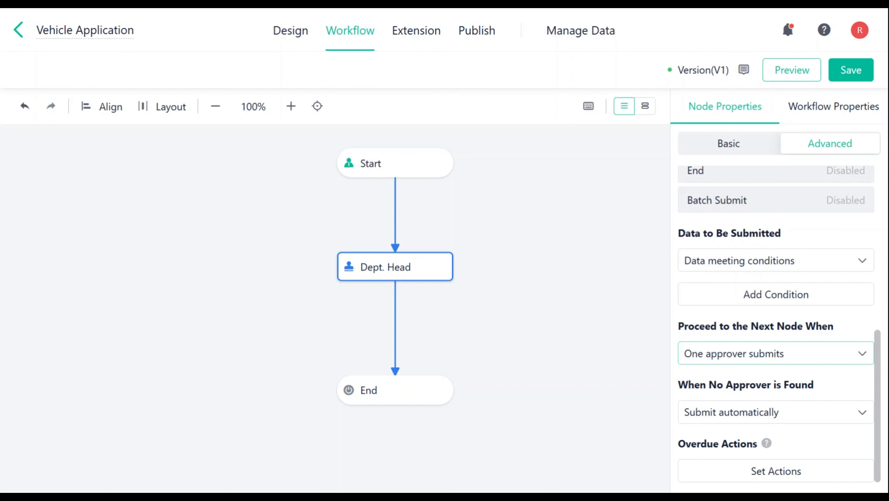
Step: Try Stop flowing and report an error, and Flow to designated member with one member selected, for when no approver is found
left_click(765, 413)
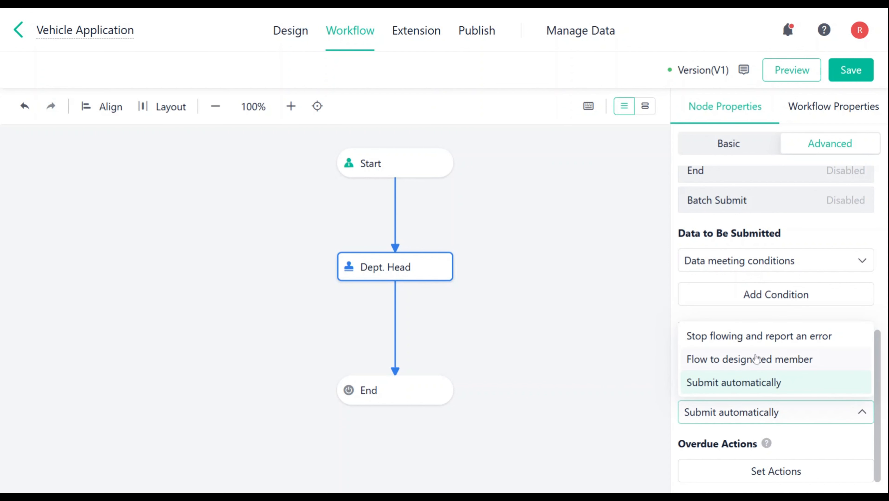
left_click(762, 338)
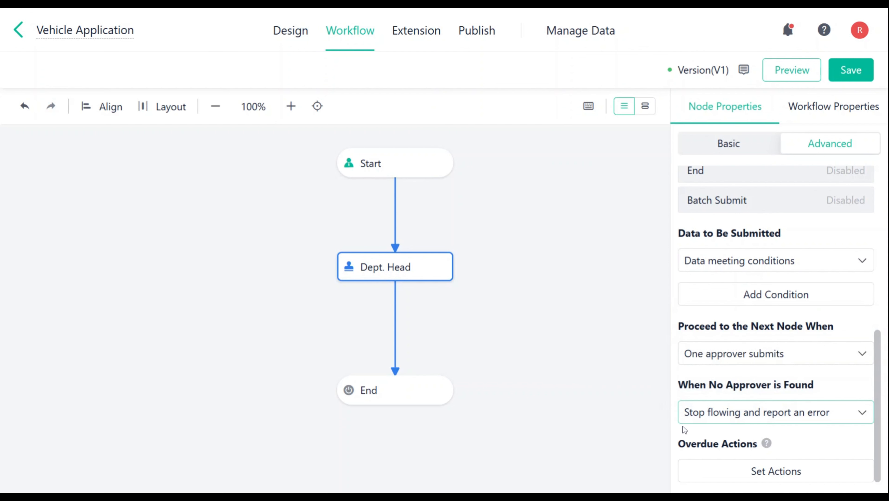
left_click(832, 419)
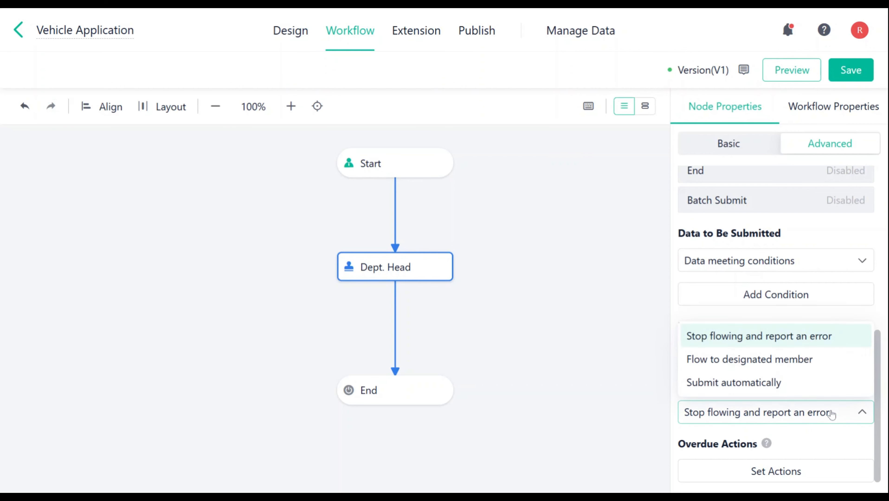
left_click(815, 359)
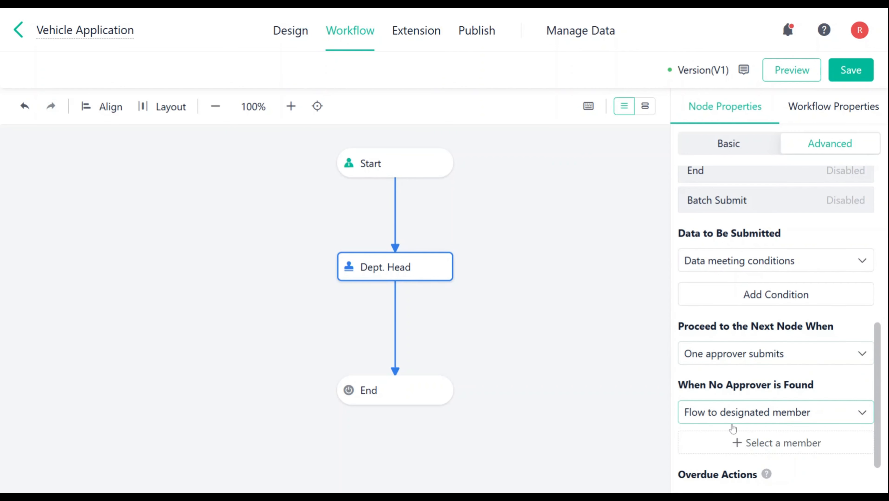
left_click(790, 441)
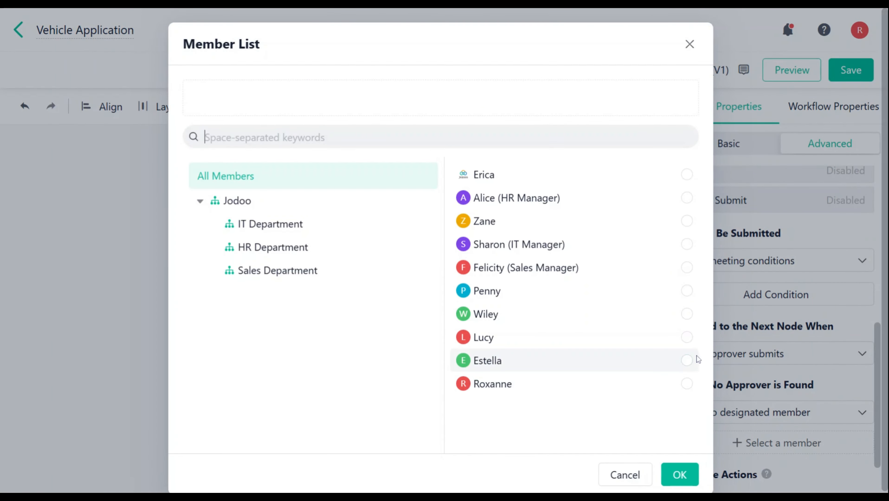
left_click(685, 360)
left_click(680, 474)
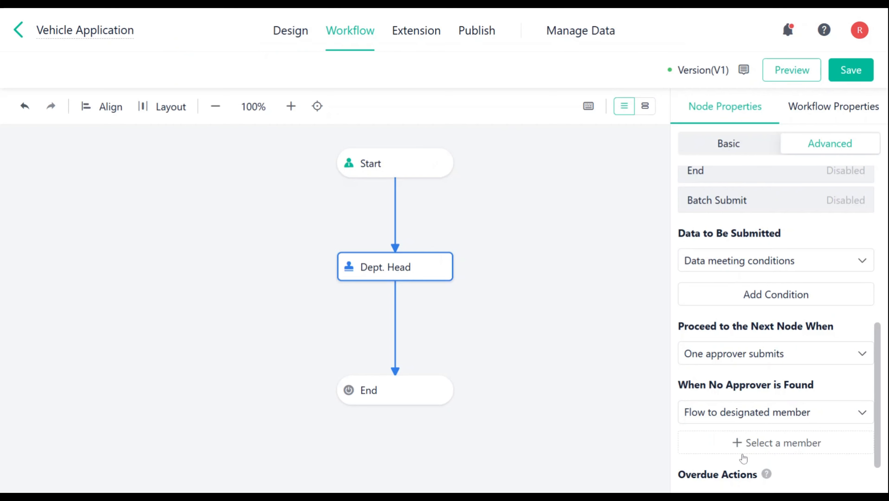
scroll(847, 392, "down", 1)
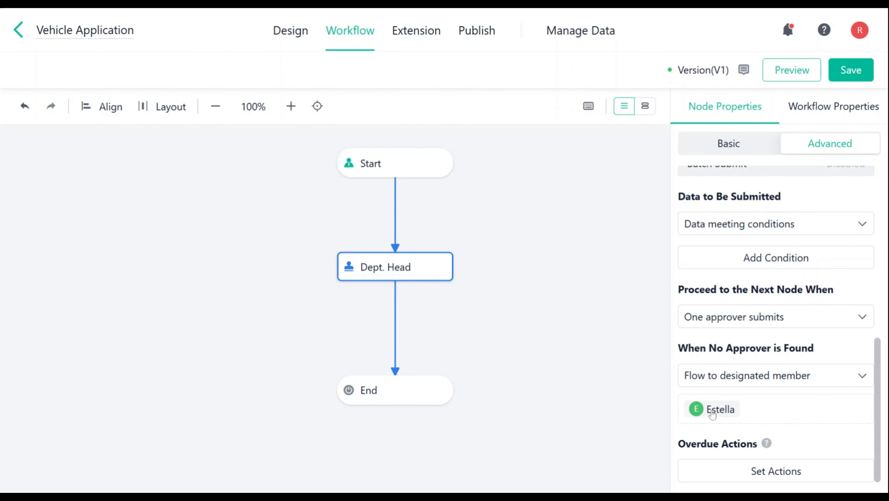
Step: Set the Dept. Head node to Submit automatically when no approver is found
left_click(751, 376)
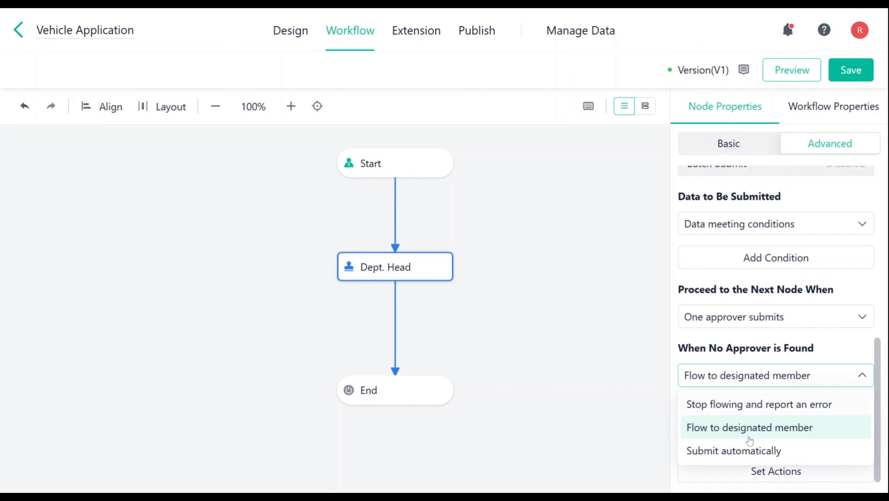
left_click(749, 451)
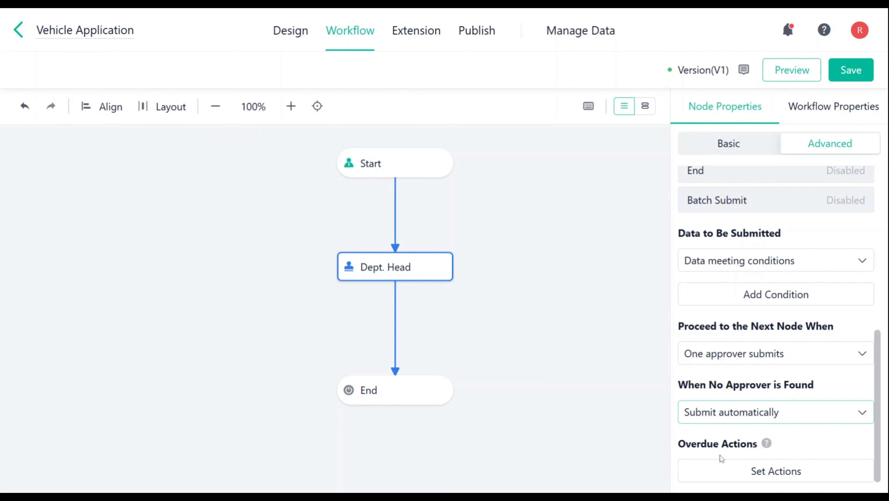
Step: Set the node's overdue due time to Custom, 1 day after the workflow reaches the node, and add a timeout processing rule
left_click(825, 474)
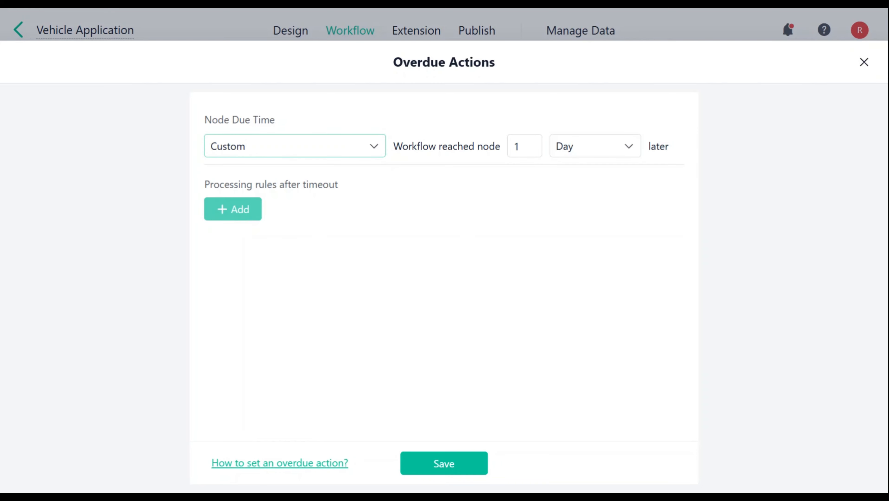
left_click(238, 213)
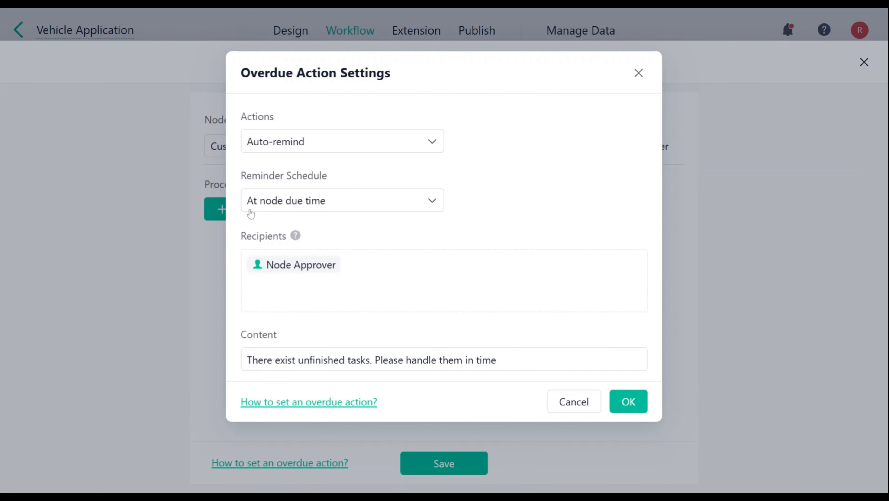
Step: Try the Auto-remind and Auto-submit actions for the overdue rule and check the Auto-submit schedule options
left_click(394, 148)
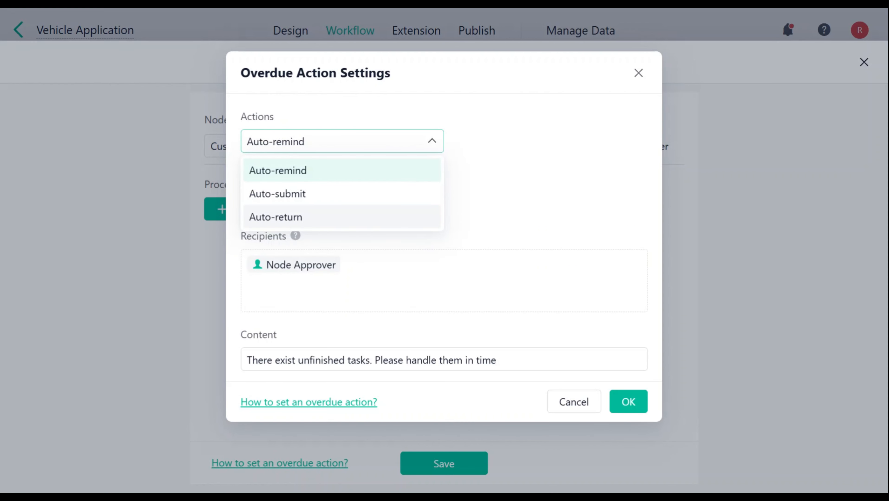
left_click(347, 170)
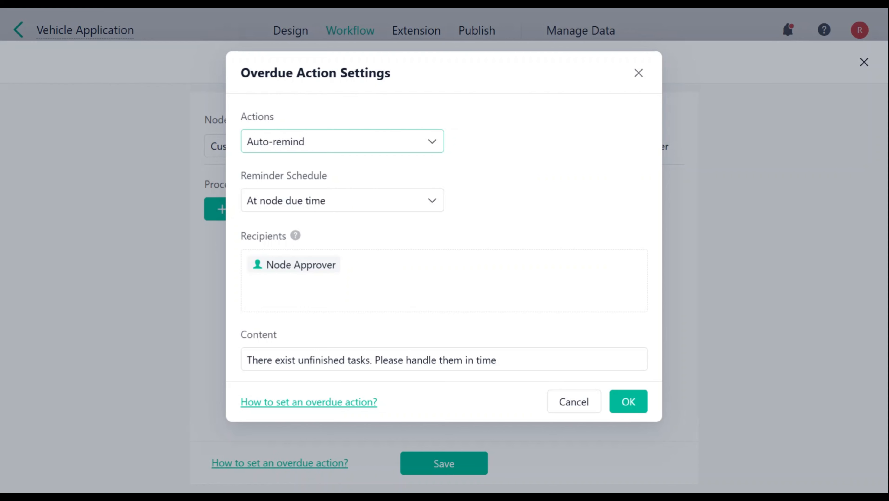
left_click(348, 195)
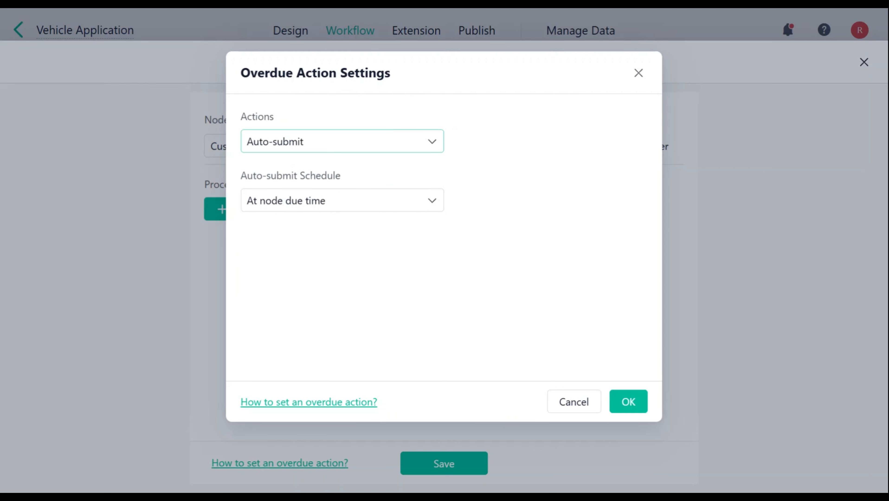
left_click(407, 207)
Step: Set the overdue rule's action to Auto-return, check its schedule options, and open the choice of node to return to
left_click(386, 141)
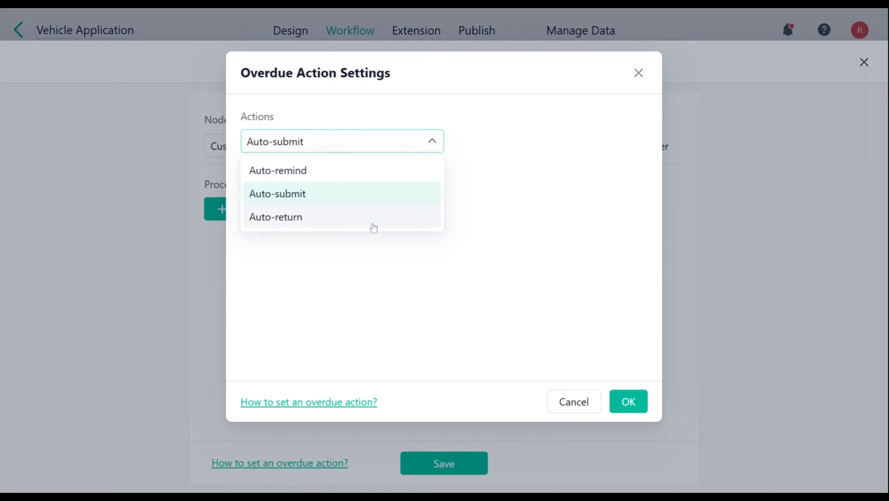
left_click(373, 220)
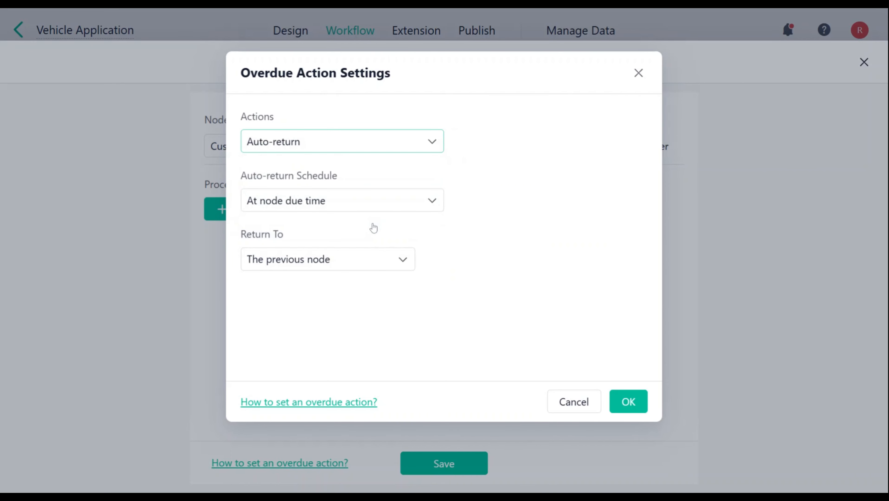
left_click(365, 260)
left_click(473, 239)
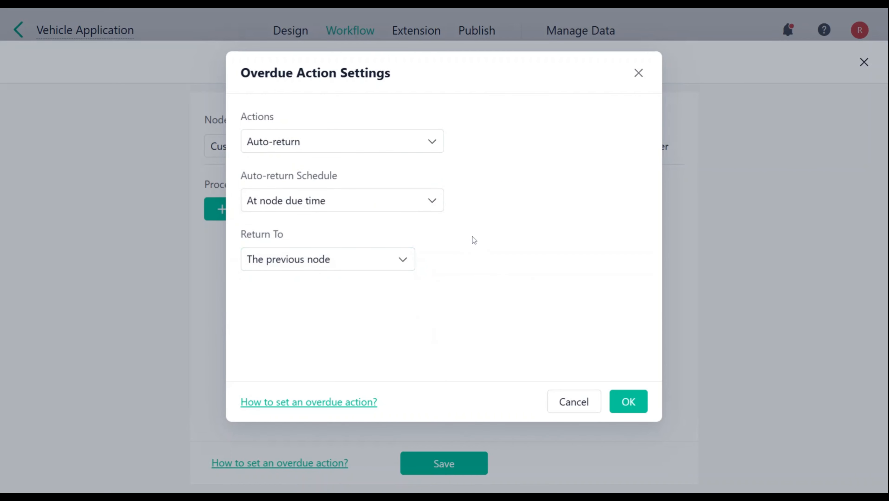
left_click(388, 208)
left_click(388, 208)
left_click(361, 260)
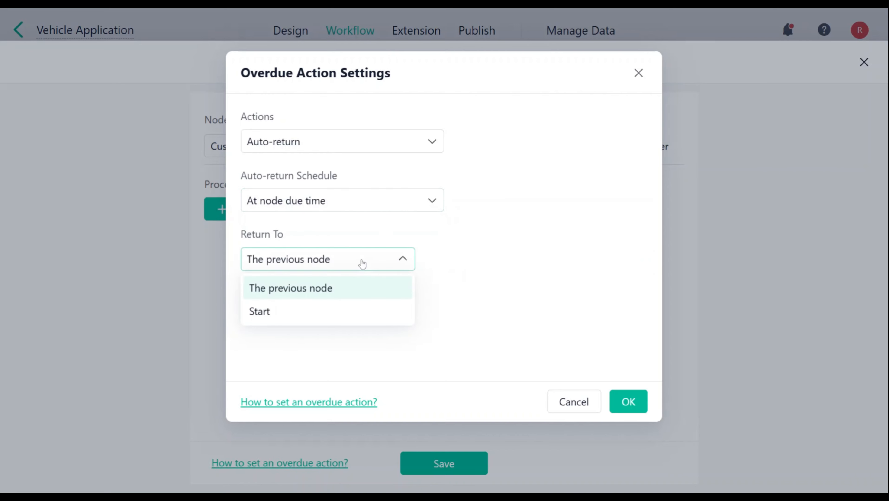